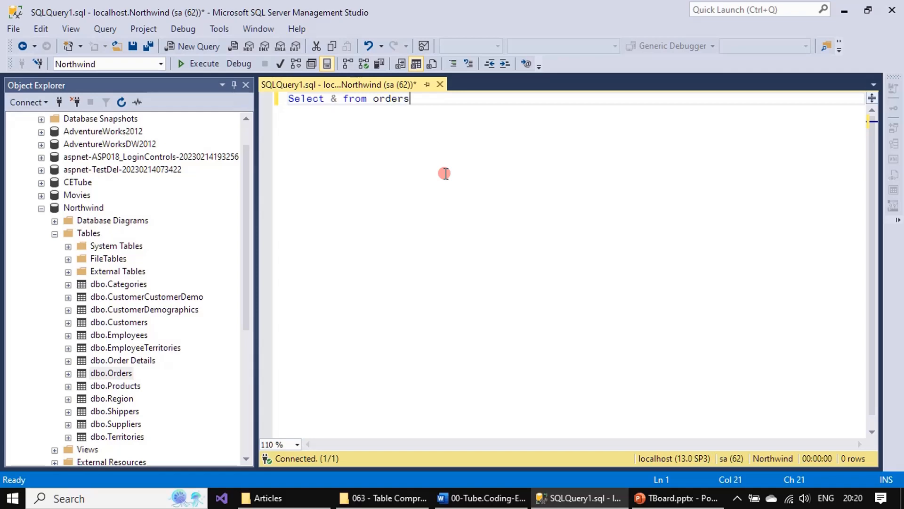
Correct the query to "Select * from orders", run it, and look through to the last rows of the results.
{"action": "left_click_drag", "start_coordinate": [433, 106], "coordinate": [146, 105]}
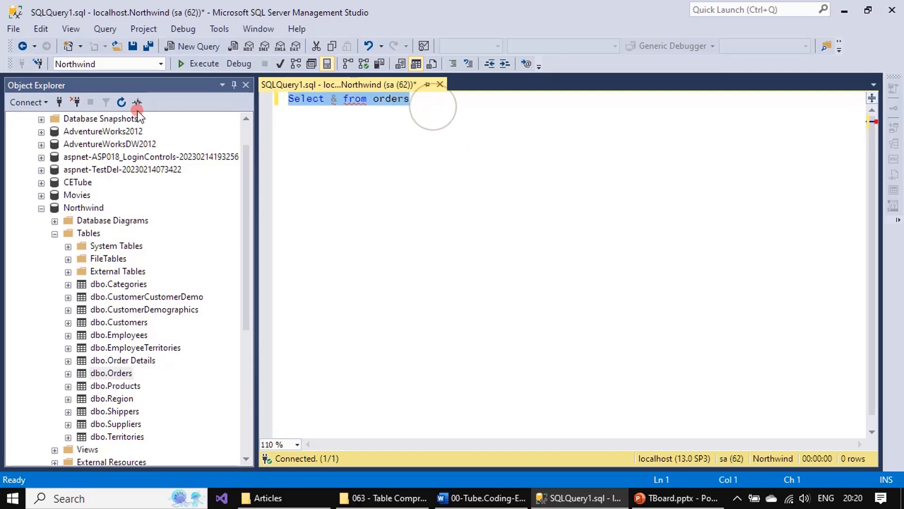
{"action": "left_click", "coordinate": [336, 104]}
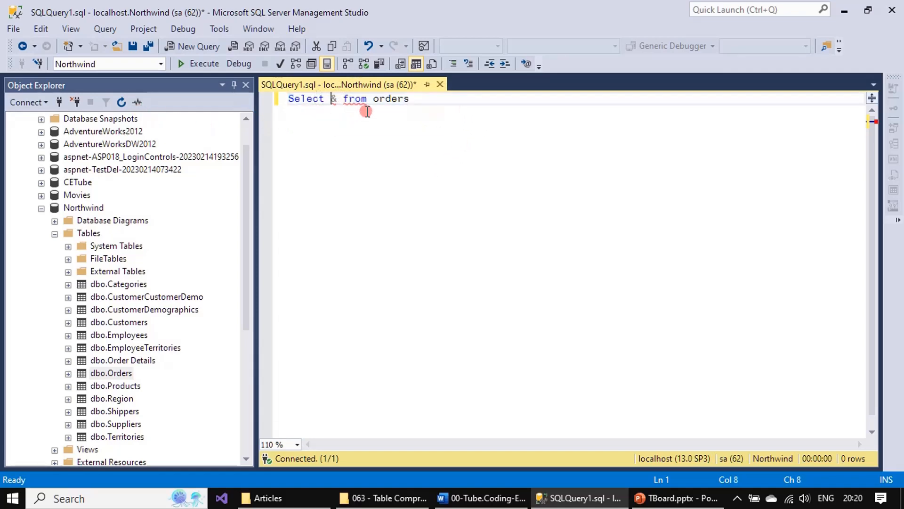
{"action": "key", "text": "Delete"}
{"action": "type", "text": "*"}
{"action": "key", "text": "ctrl+a"}
{"action": "left_click", "coordinate": [202, 64]}
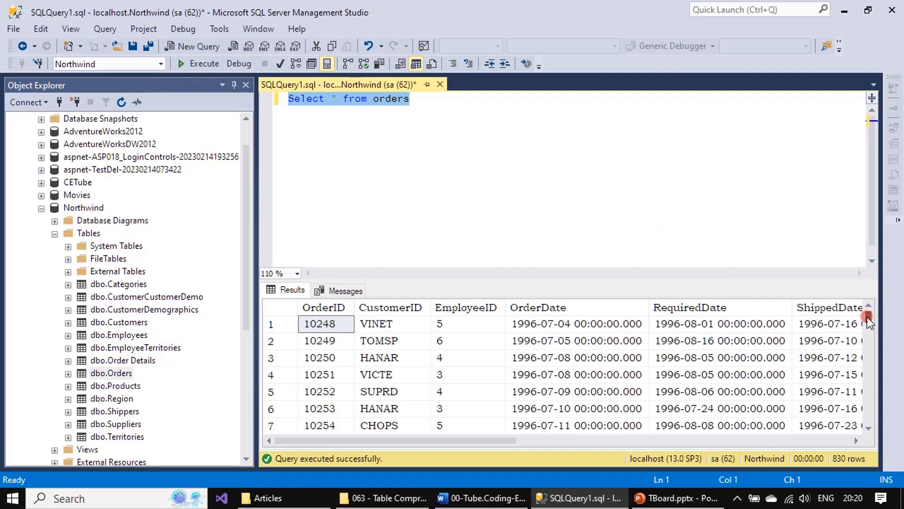
{"action": "left_click_drag", "start_coordinate": [867, 317], "coordinate": [874, 427]}
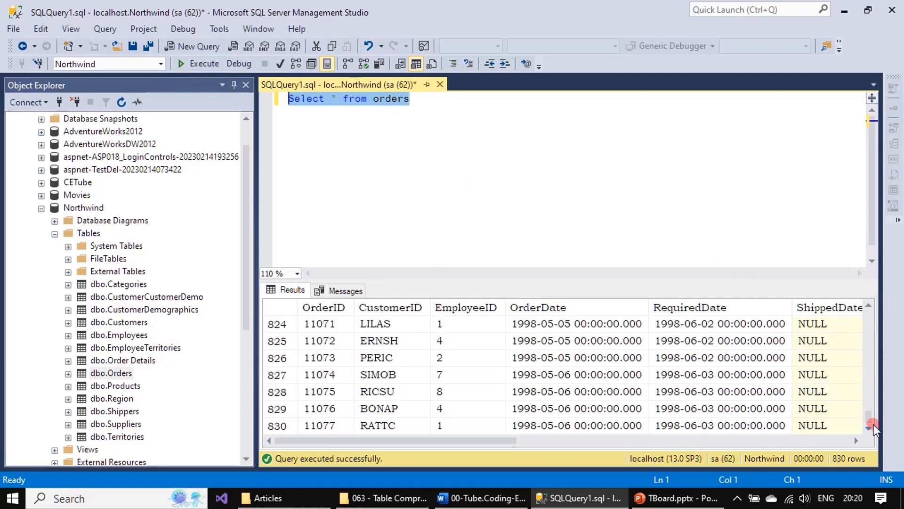
{"action": "left_click_drag", "start_coordinate": [297, 306], "coordinate": [302, 306]}
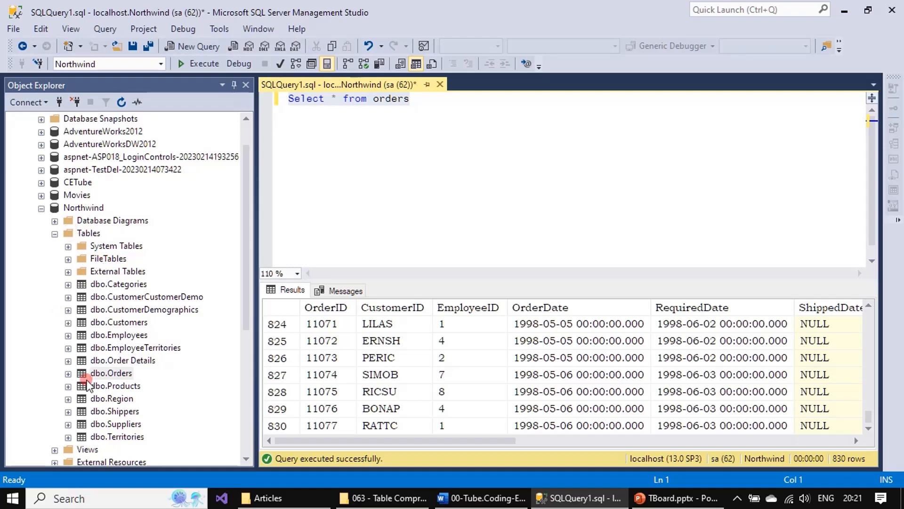
Examine the columns of the dbo.Orders table and their data types, including the foreign key, datetime, money and nvarchar columns.
{"action": "left_click", "coordinate": [68, 373]}
{"action": "scroll", "coordinate": [204, 288], "scroll_direction": "down", "scroll_amount": 3}
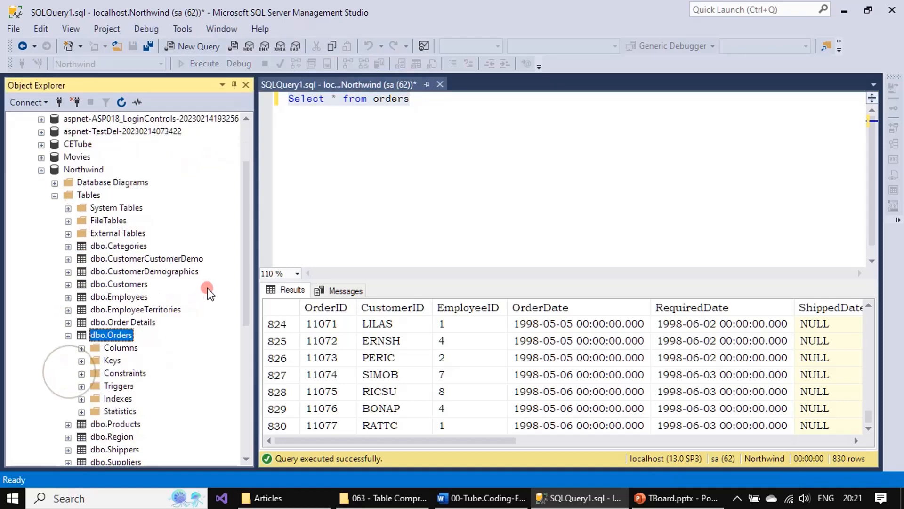
{"action": "left_click", "coordinate": [82, 272]}
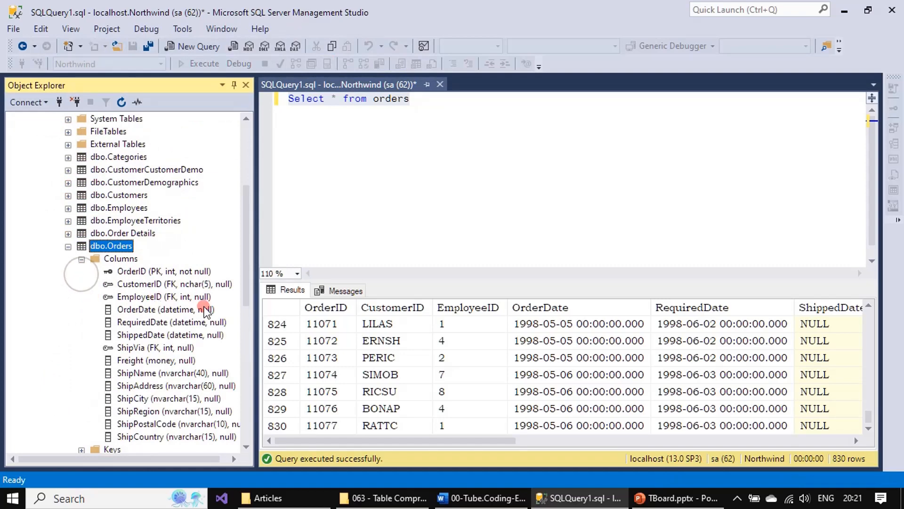
{"action": "scroll", "coordinate": [213, 308], "scroll_direction": "down", "scroll_amount": 1}
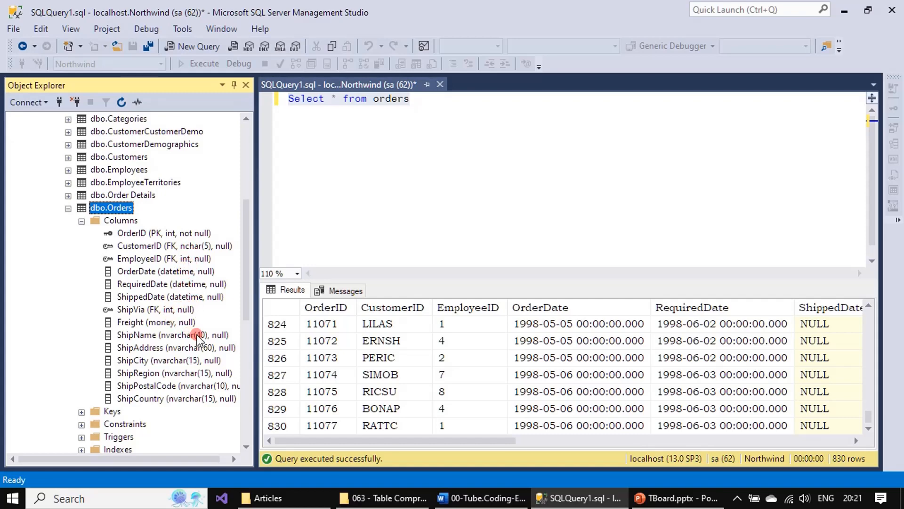
{"action": "left_click", "coordinate": [175, 337]}
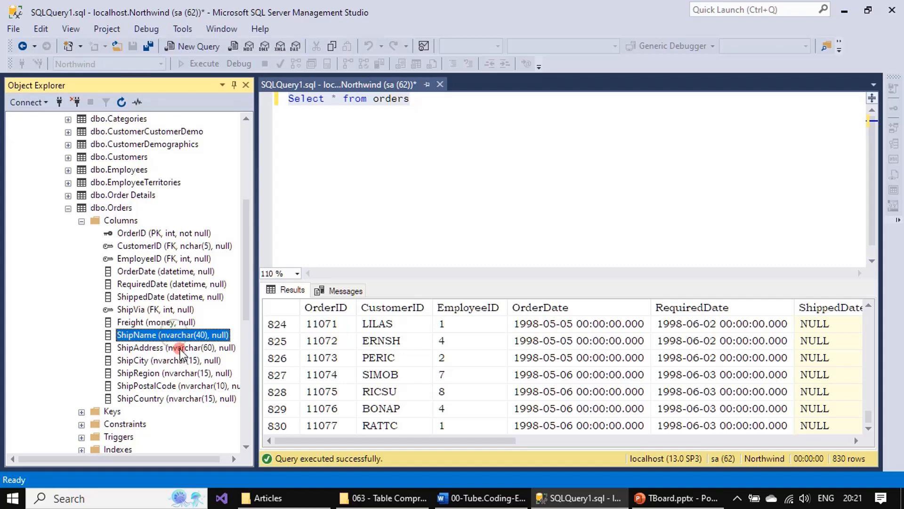
{"action": "left_click", "coordinate": [183, 349]}
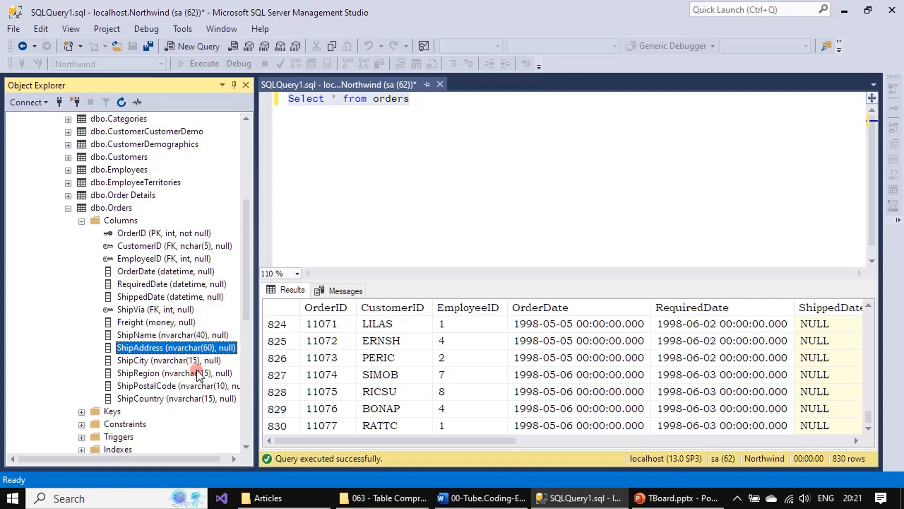
{"action": "left_click", "coordinate": [182, 322]}
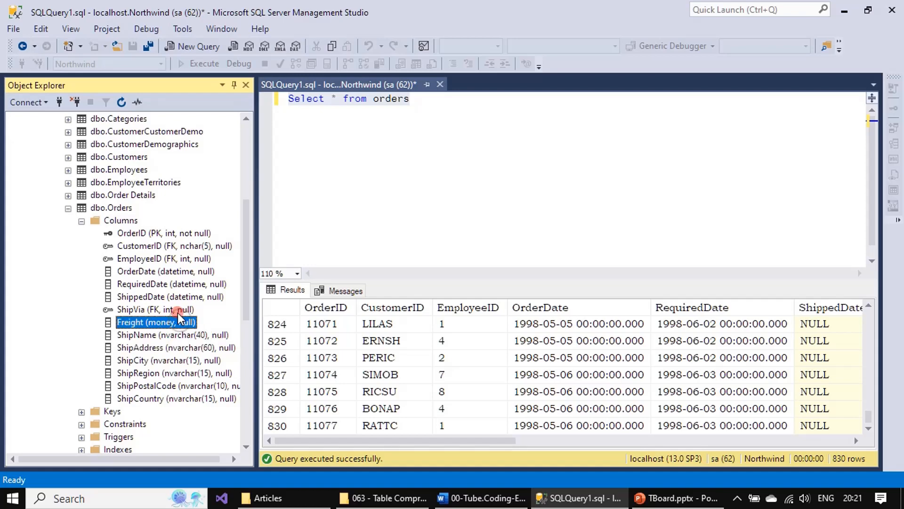
{"action": "left_click", "coordinate": [181, 309]}
{"action": "left_click", "coordinate": [193, 296]}
{"action": "left_click", "coordinate": [193, 284]}
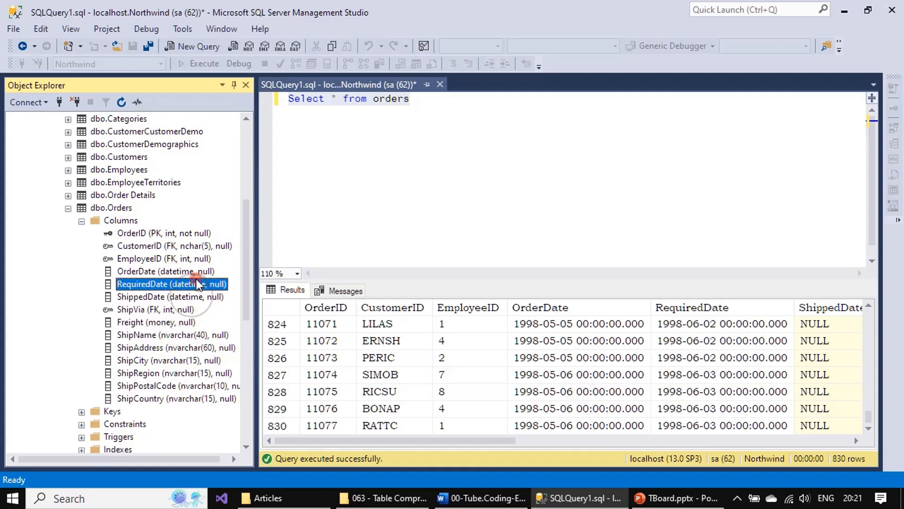
{"action": "left_click", "coordinate": [193, 259]}
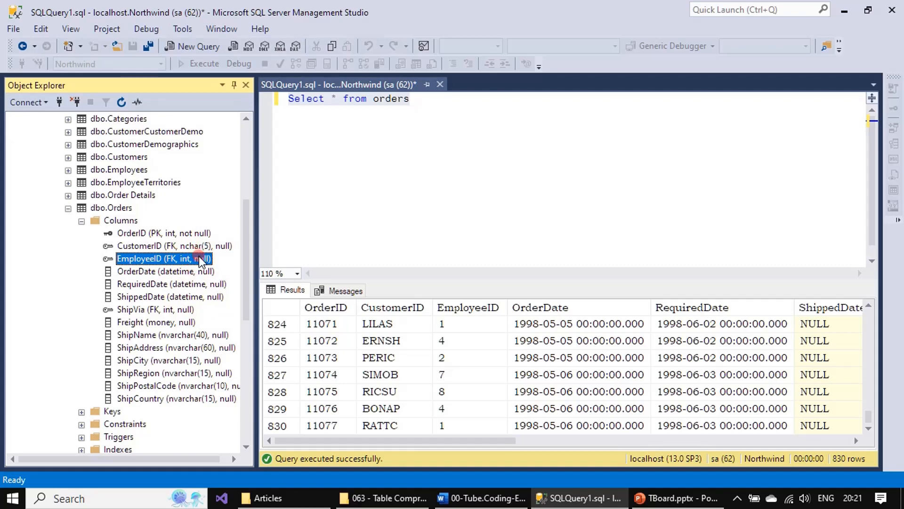
{"action": "left_click", "coordinate": [321, 192]}
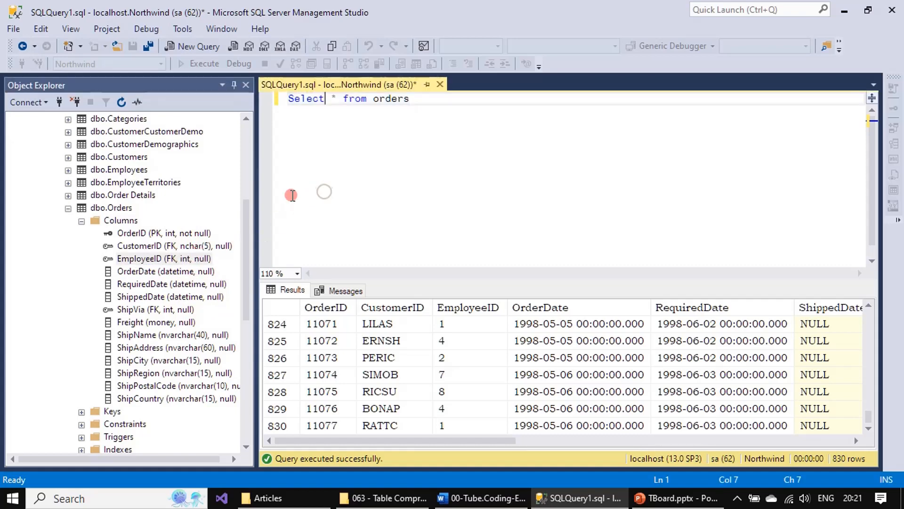
{"action": "left_click", "coordinate": [81, 221]}
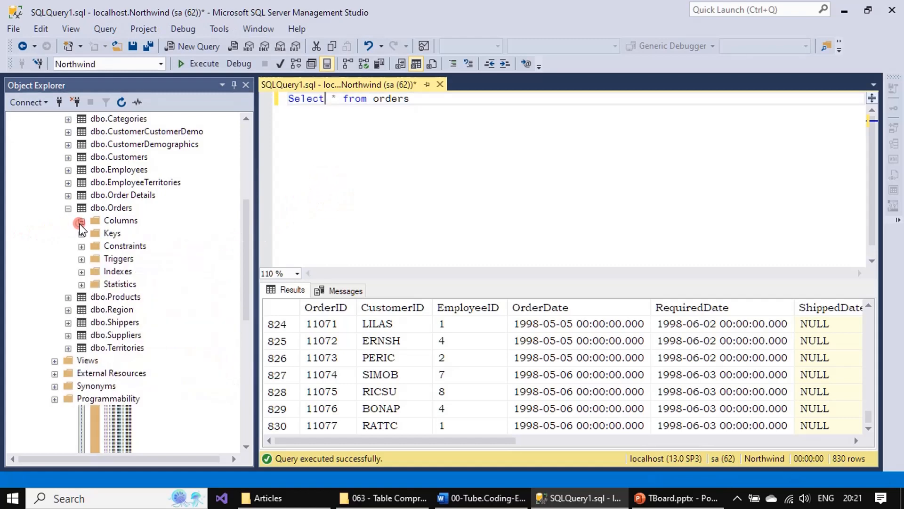
Start managing storage compression for the dbo.Orders table and advance past the Data Compression Wizard's welcome page.
{"action": "left_click", "coordinate": [118, 208]}
{"action": "right_click", "coordinate": [120, 212]}
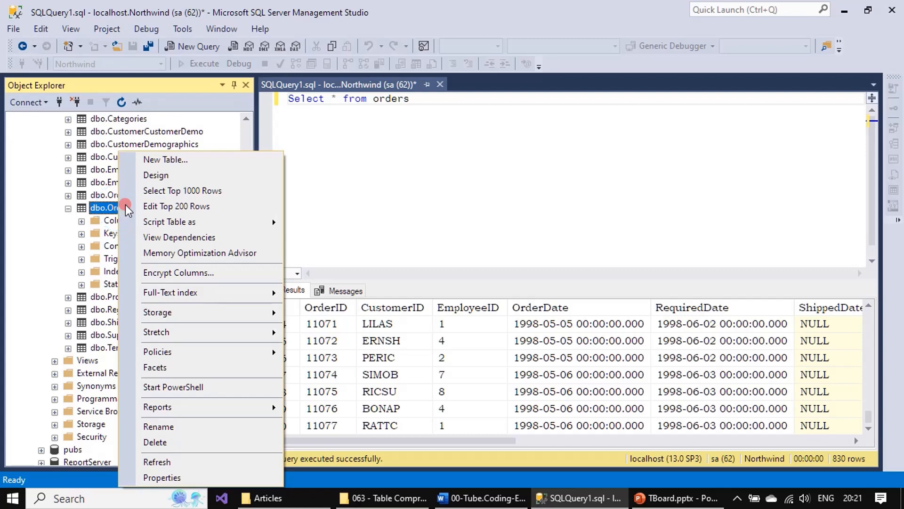
{"action": "right_click", "coordinate": [125, 207]}
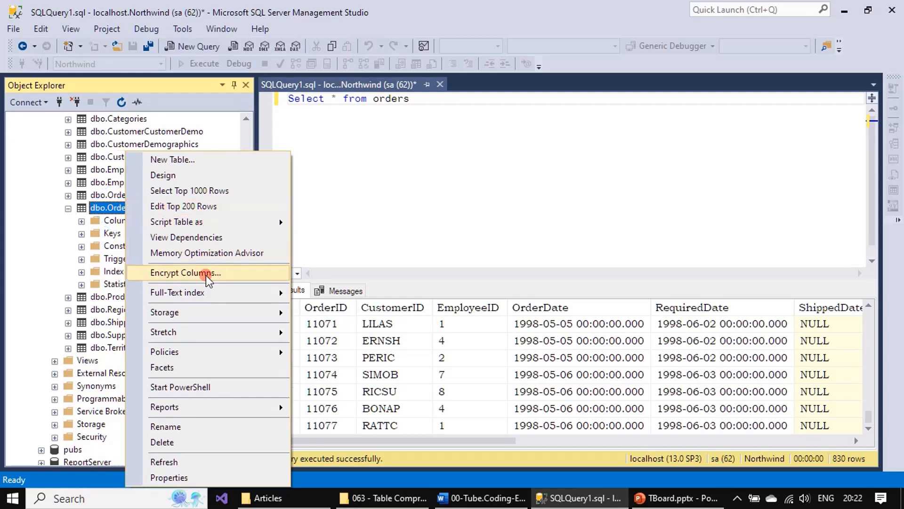
{"action": "mouse_move", "coordinate": [208, 316]}
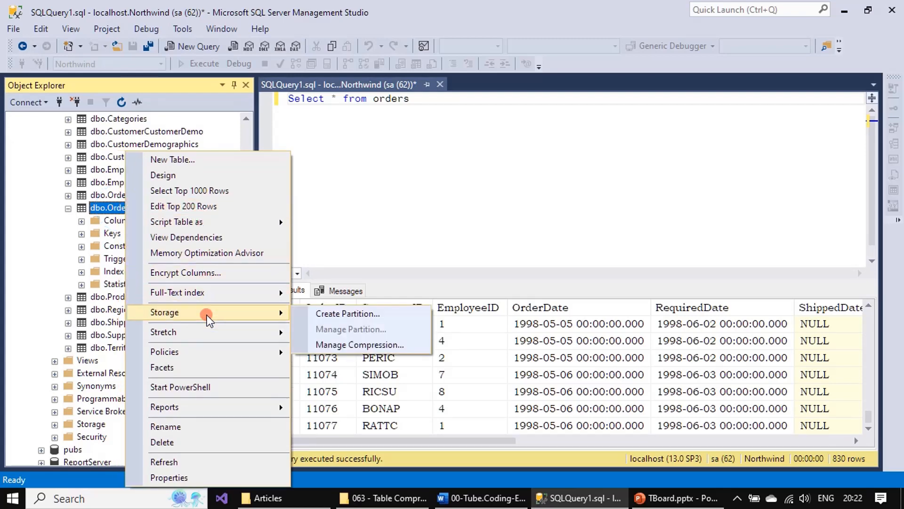
{"action": "left_click", "coordinate": [394, 344]}
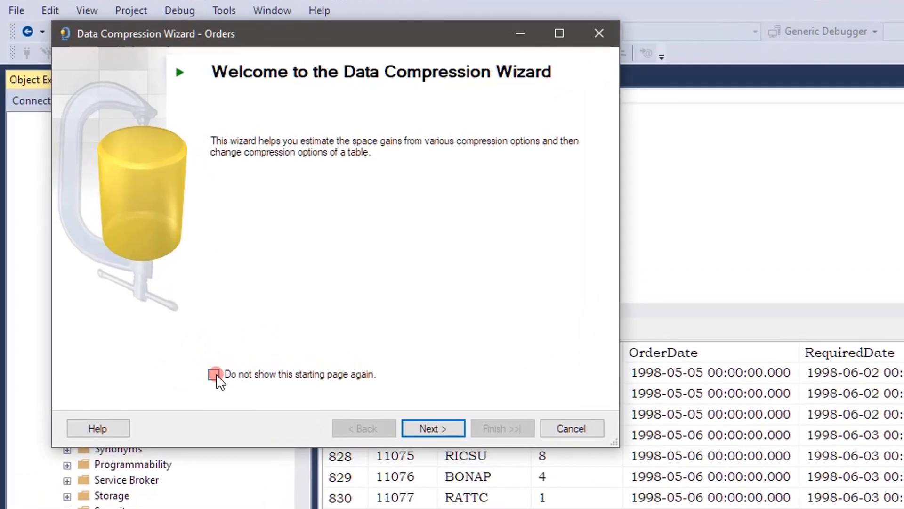
{"action": "left_click", "coordinate": [466, 441]}
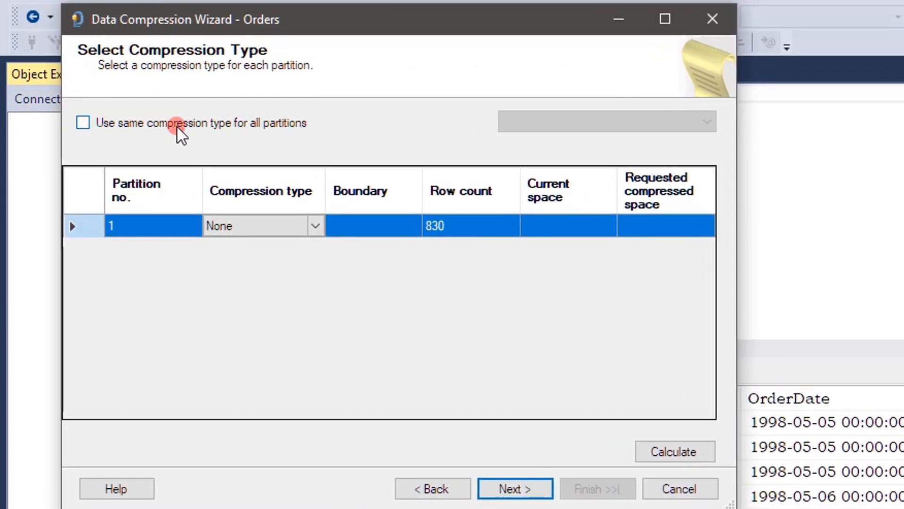
Use the same compression type for all partitions, choose Row, and move the wizard window aside.
{"action": "left_click", "coordinate": [84, 123]}
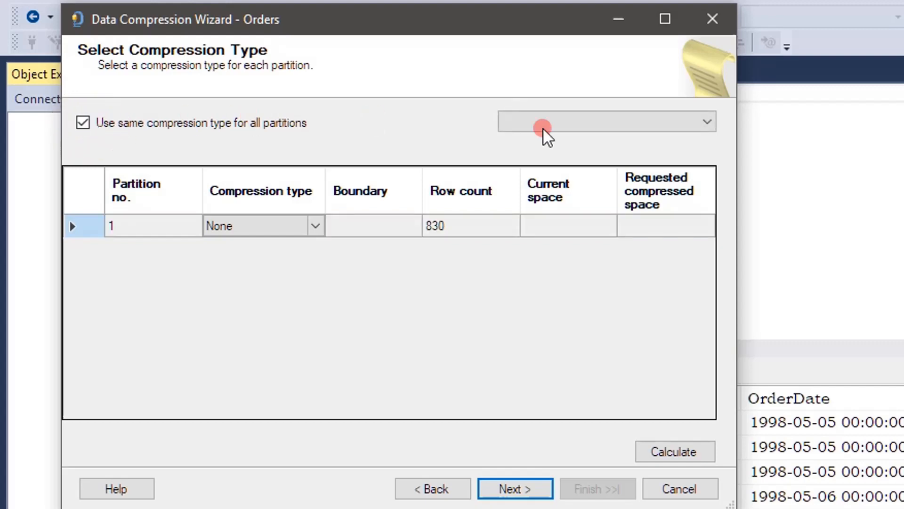
{"action": "left_click", "coordinate": [707, 122]}
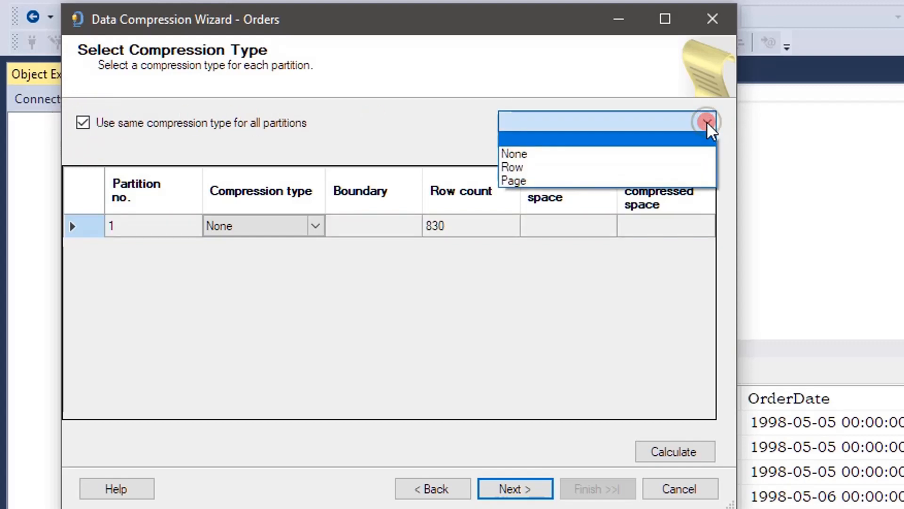
{"action": "left_click", "coordinate": [536, 167]}
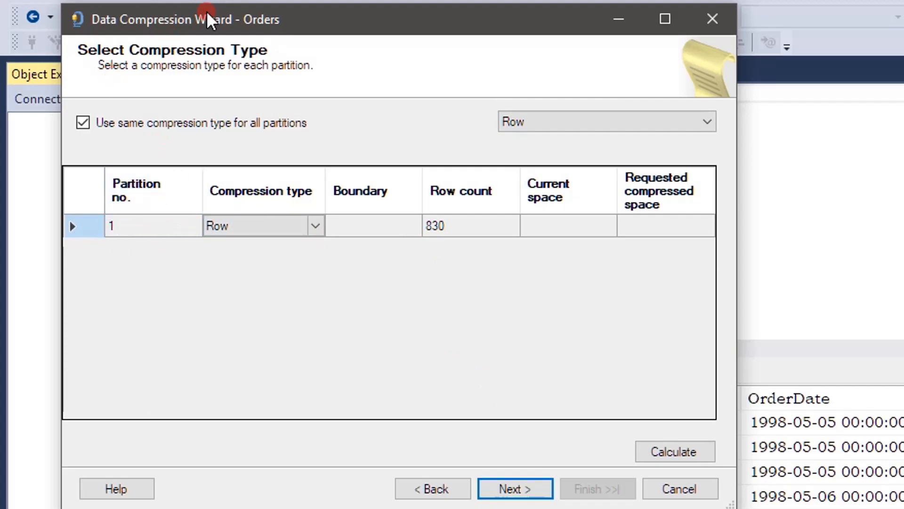
{"action": "left_click_drag", "start_coordinate": [206, 10], "coordinate": [533, 27]}
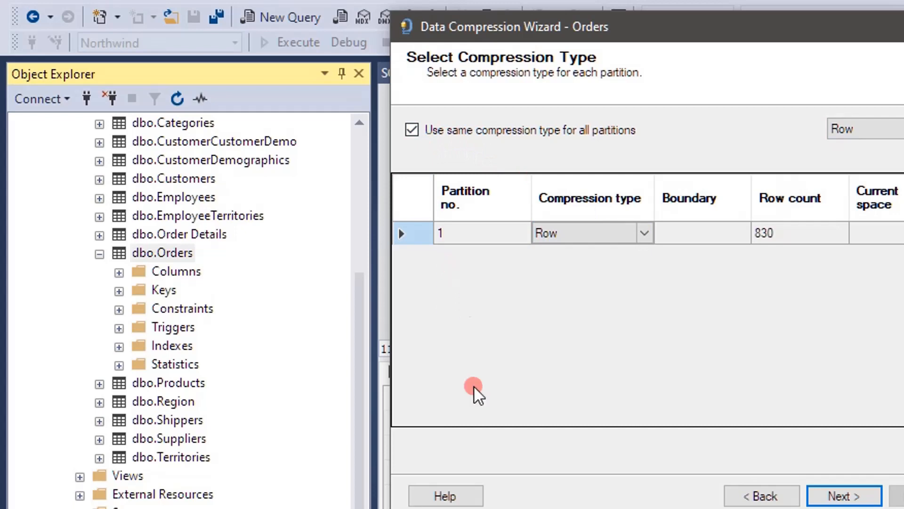
{"action": "left_click", "coordinate": [413, 130]}
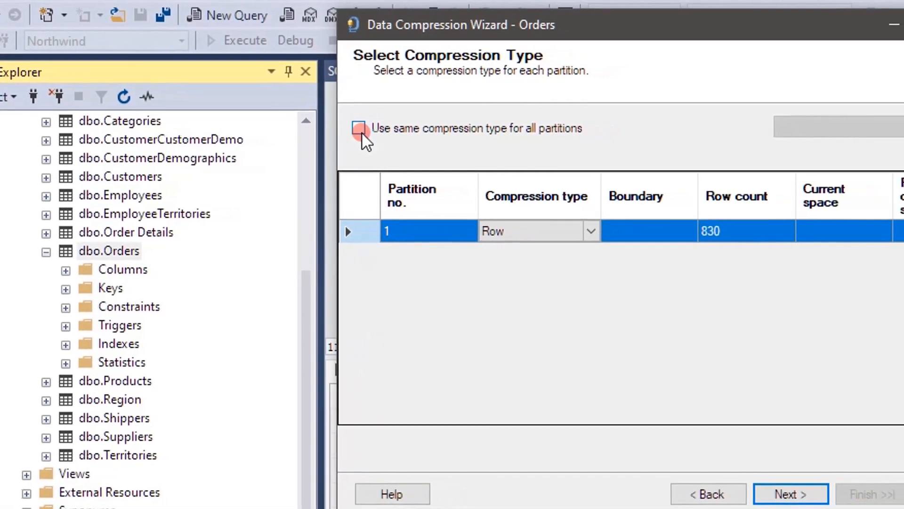
{"action": "left_click", "coordinate": [359, 128]}
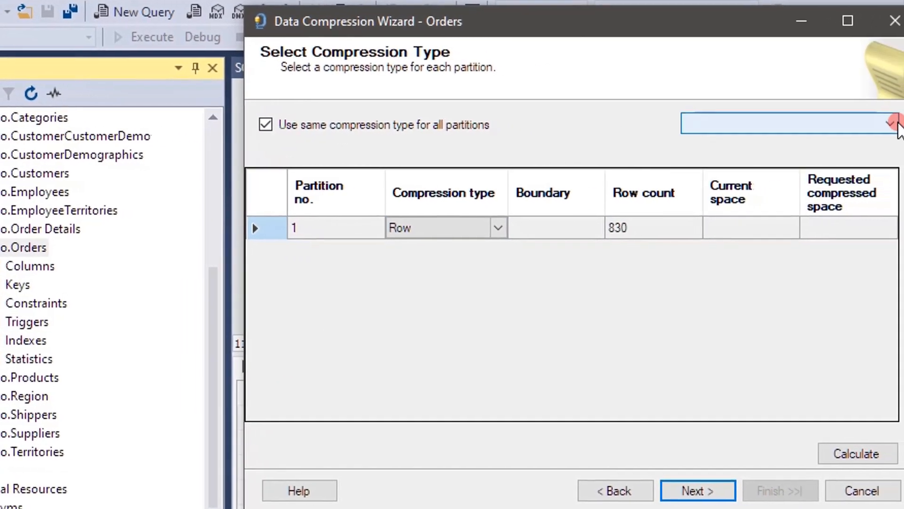
{"action": "left_click", "coordinate": [892, 124]}
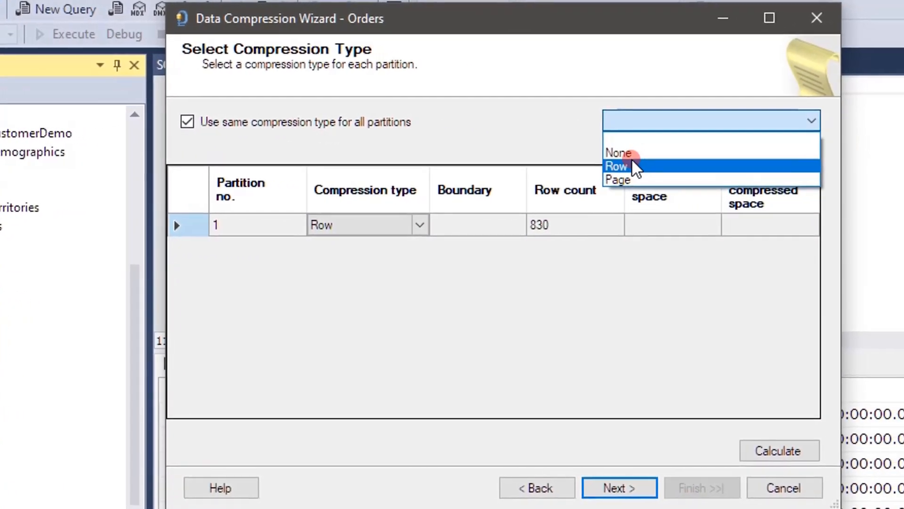
{"action": "left_click", "coordinate": [487, 135]}
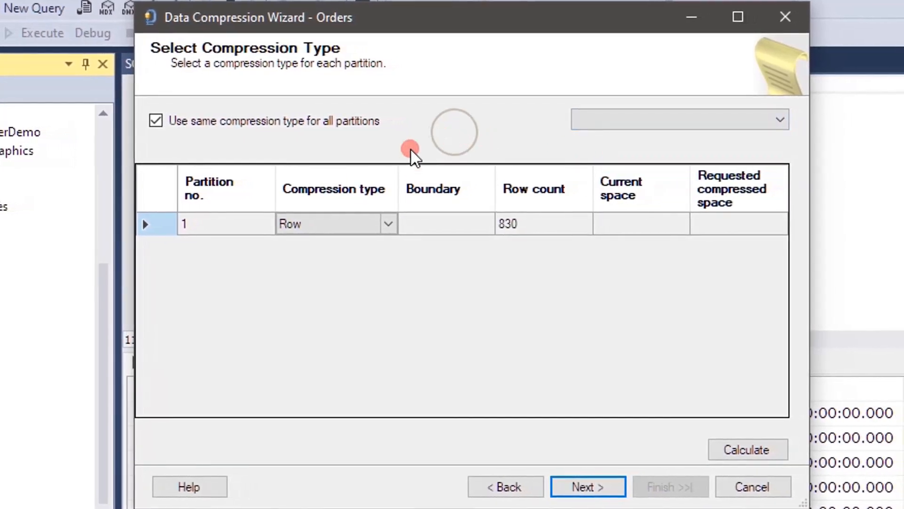
Turn off the shared compression type for all partitions and set the compression type of partition 1 to Row.
{"action": "left_click", "coordinate": [230, 120]}
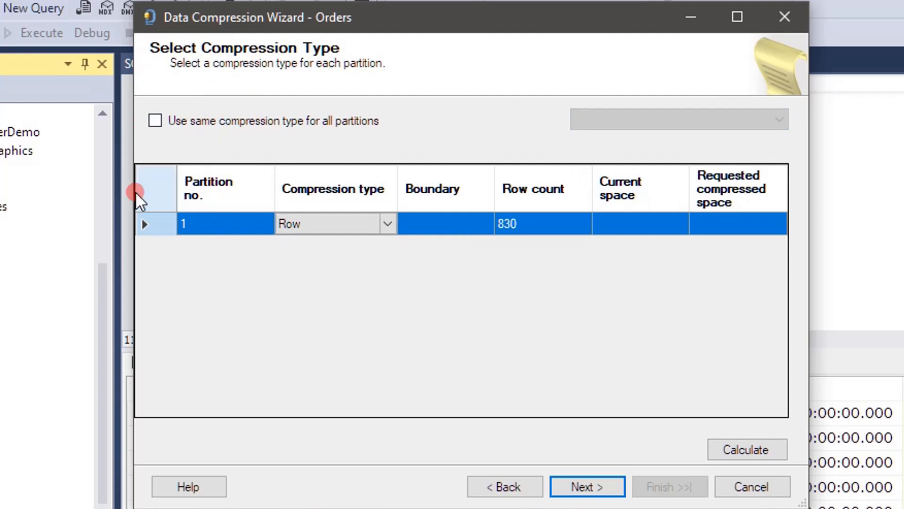
{"action": "left_click", "coordinate": [349, 224]}
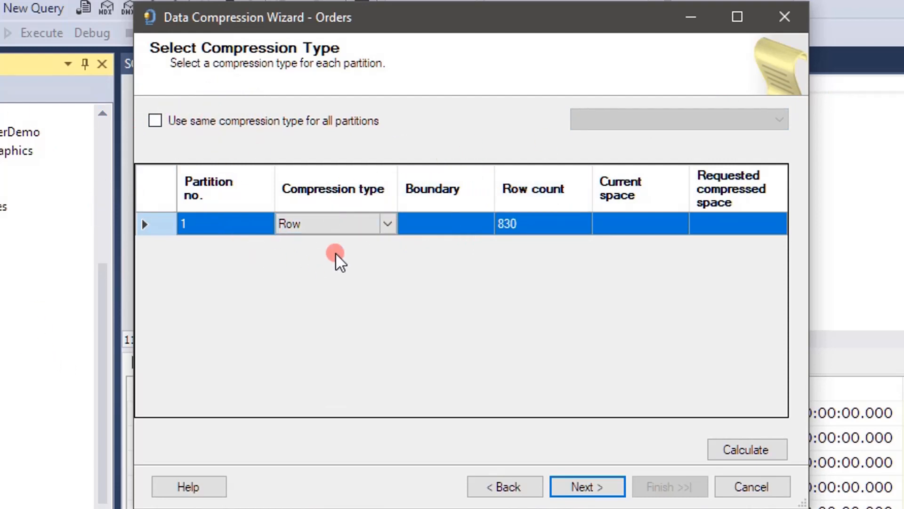
{"action": "left_click", "coordinate": [387, 224]}
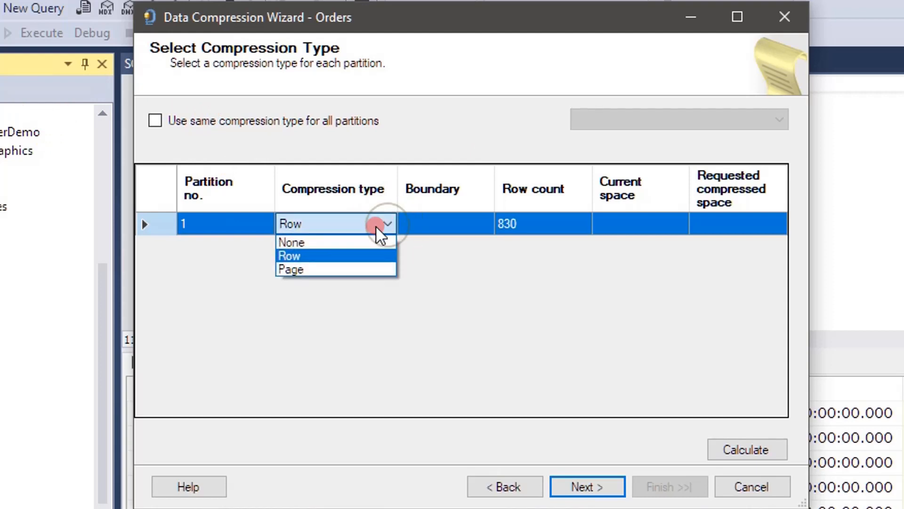
{"action": "left_click", "coordinate": [299, 256]}
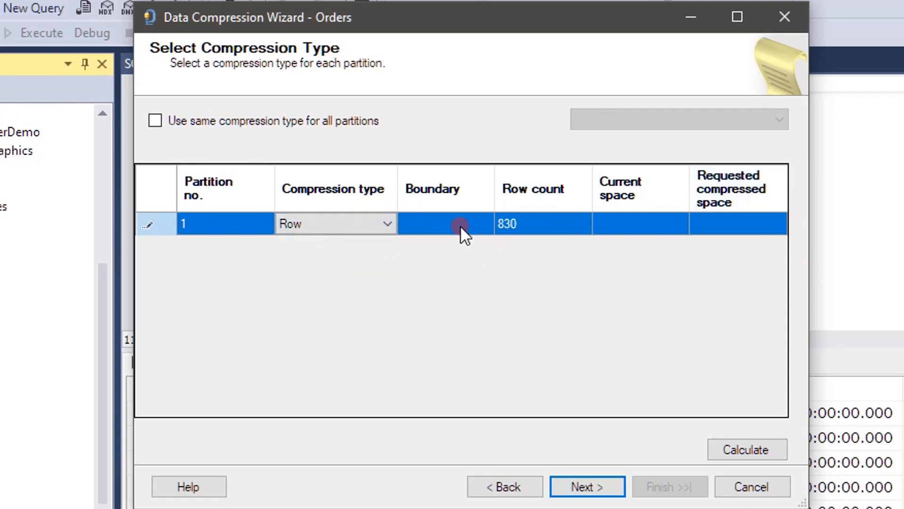
Calculate the current and compressed space for Row compression and continue to the wizard's output options.
{"action": "left_click", "coordinate": [754, 448]}
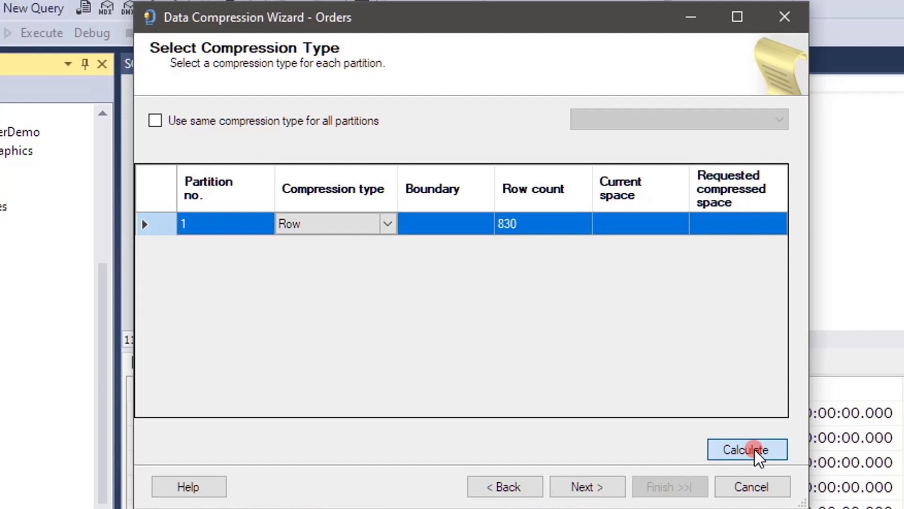
{"action": "left_click", "coordinate": [754, 450]}
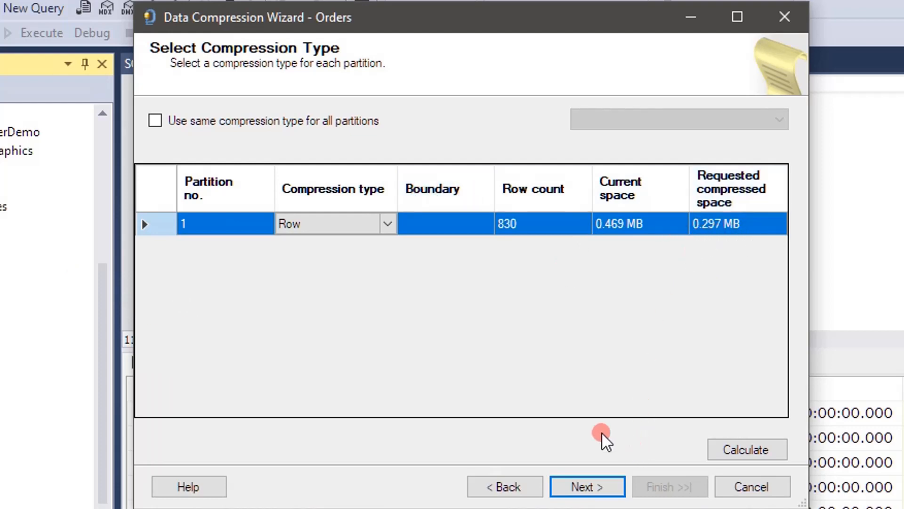
{"action": "left_click", "coordinate": [588, 487]}
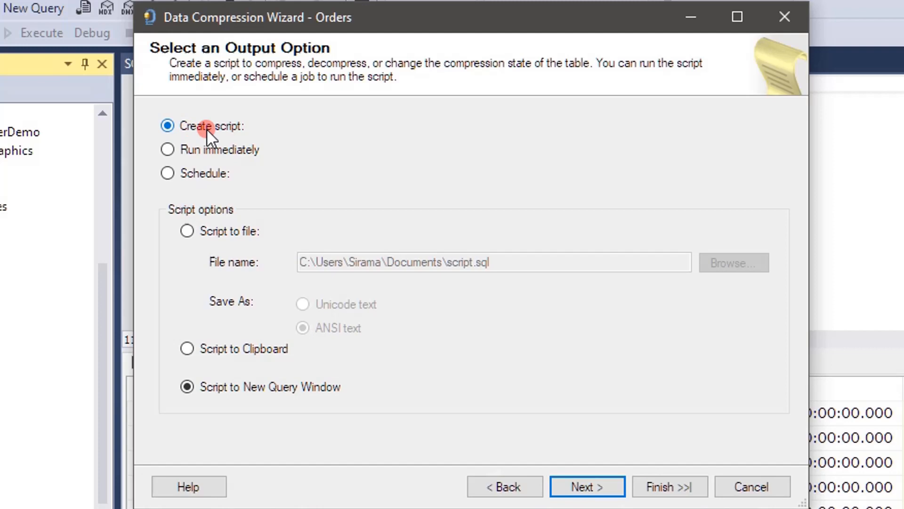
Preview the wizard's summary, return to the output options, choose Run immediately and continue to the summary again.
{"action": "left_click", "coordinate": [585, 485]}
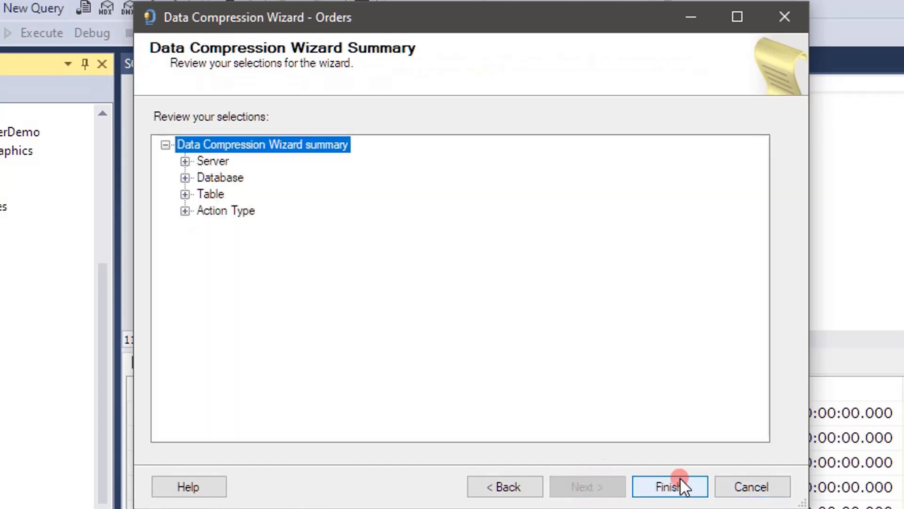
{"action": "left_click", "coordinate": [508, 487]}
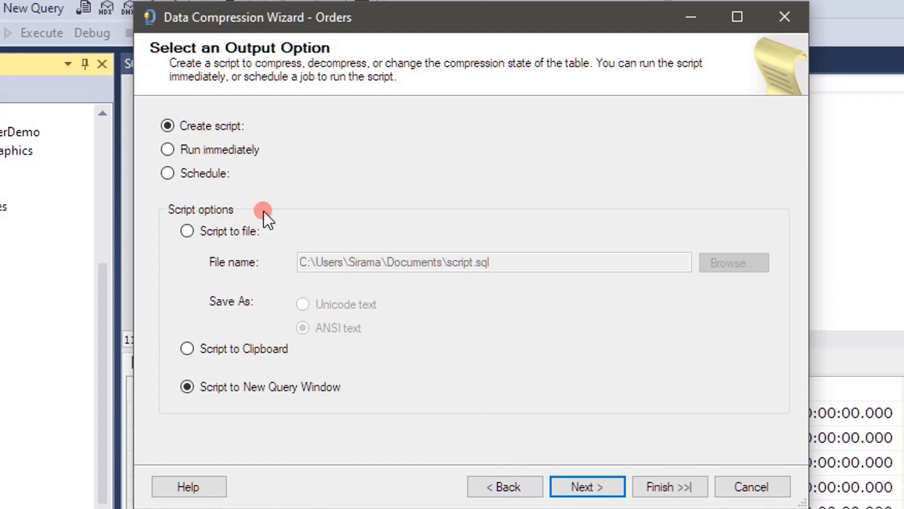
{"action": "left_click", "coordinate": [170, 149]}
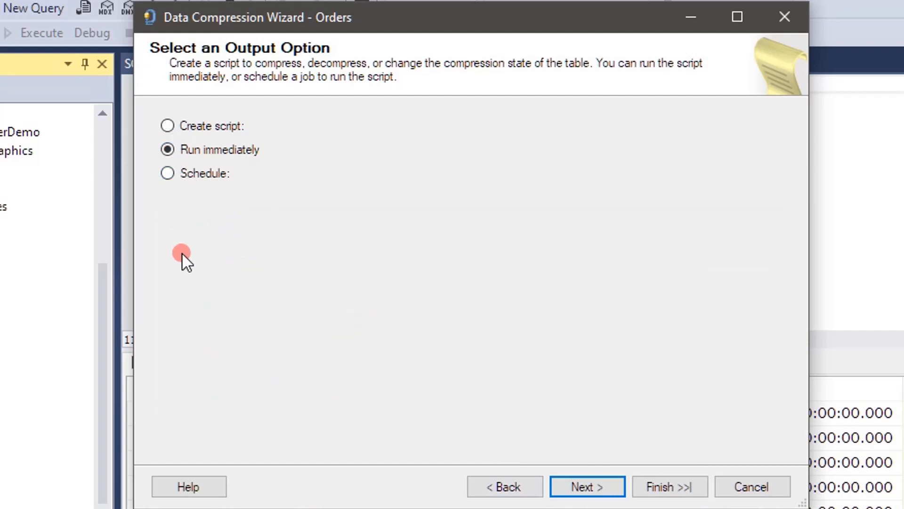
{"action": "left_click", "coordinate": [597, 486]}
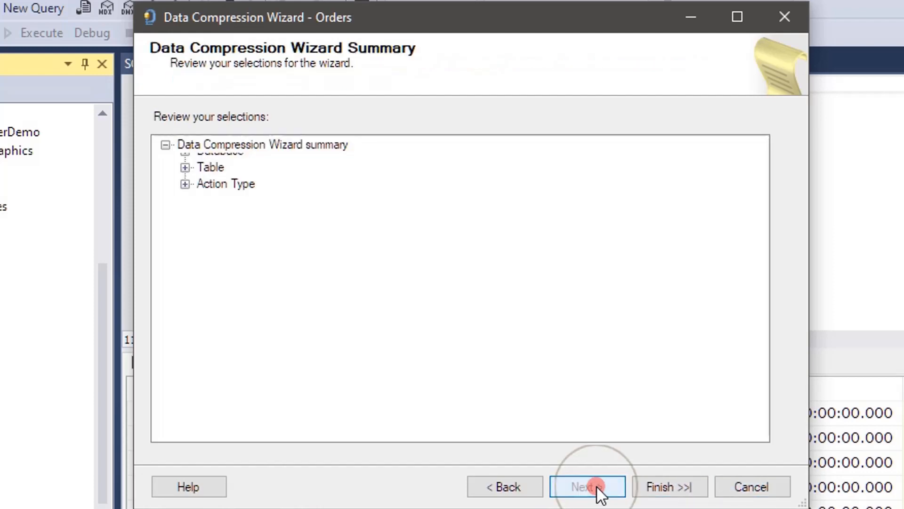
Expand the Server, Database, Table and Action Type entries in the compression summary to review the selections.
{"action": "left_click", "coordinate": [262, 146]}
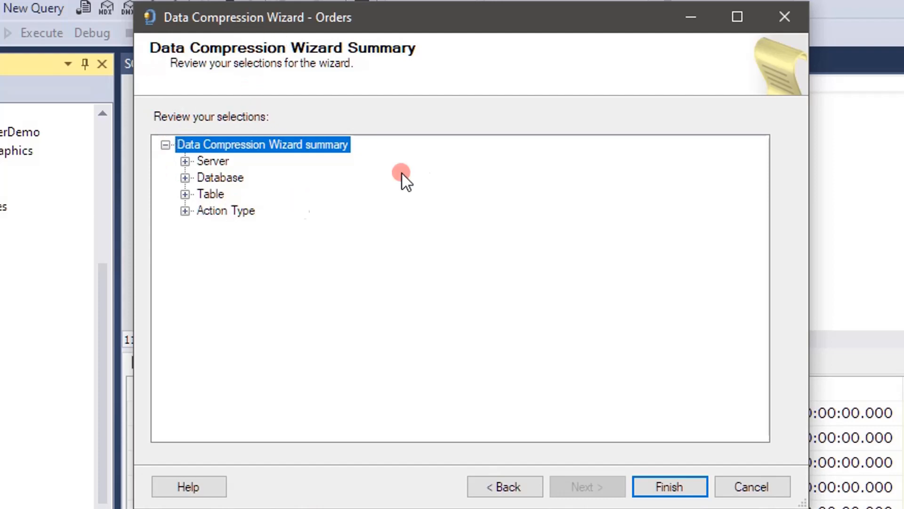
{"action": "left_click", "coordinate": [185, 162]}
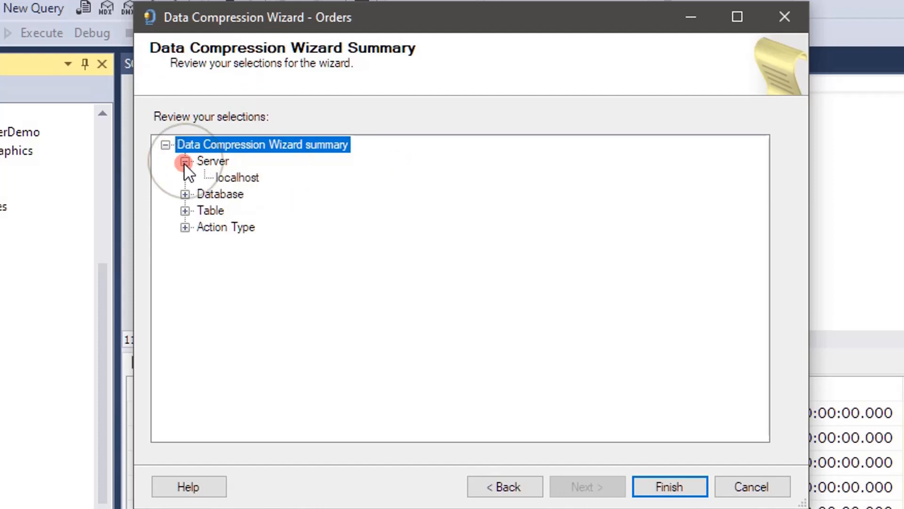
{"action": "left_click", "coordinate": [184, 197]}
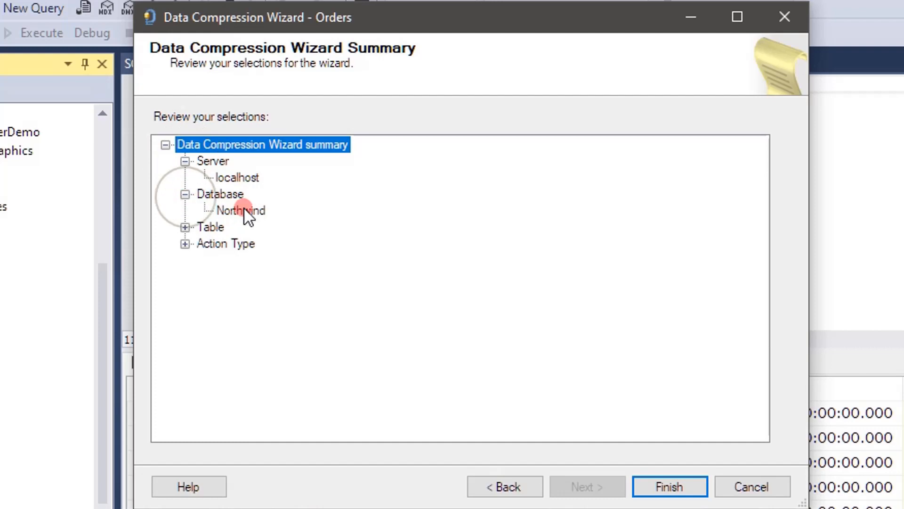
{"action": "left_click", "coordinate": [181, 227]}
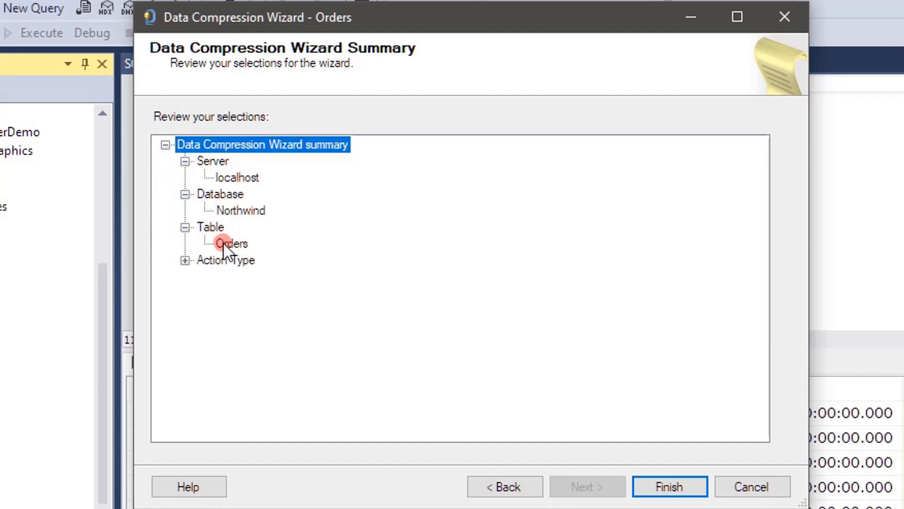
{"action": "left_click", "coordinate": [185, 261]}
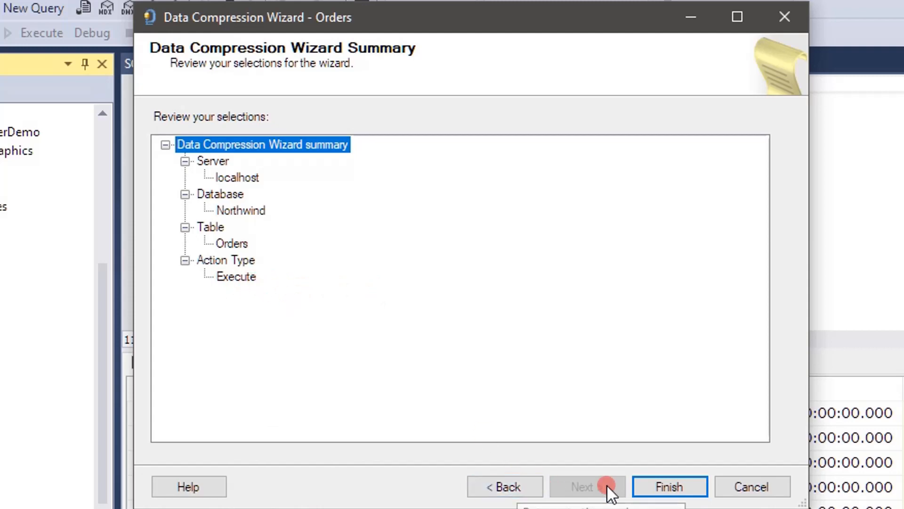
Switch the output option to Create script with Script to New Query Window, and finish and close the wizard.
{"action": "left_click", "coordinate": [505, 490]}
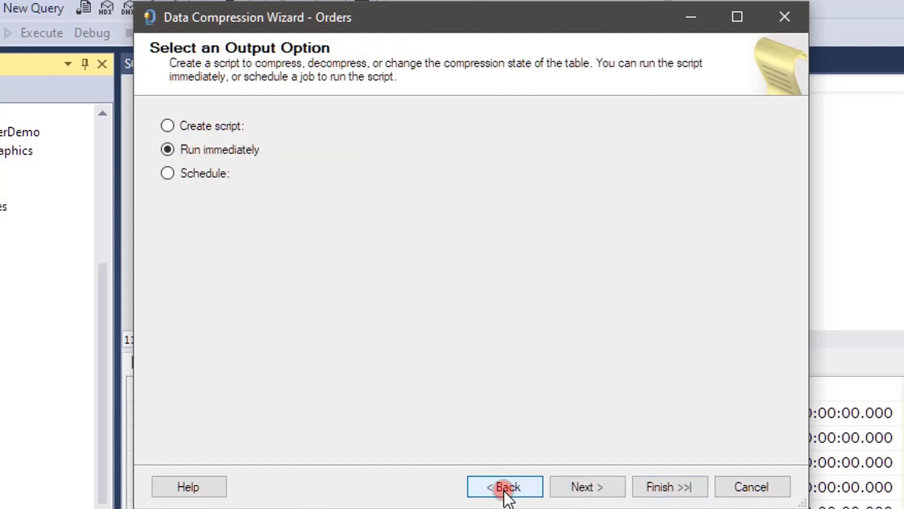
{"action": "left_click", "coordinate": [193, 126]}
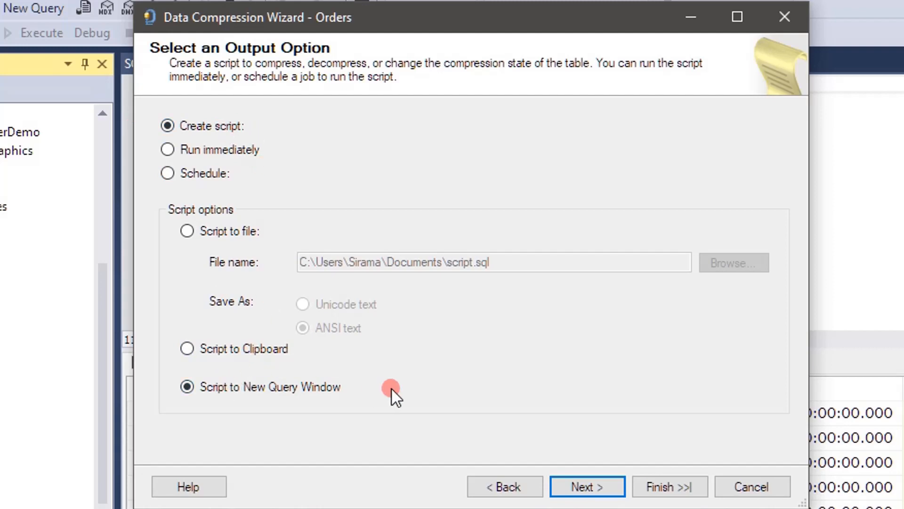
{"action": "left_click", "coordinate": [205, 150]}
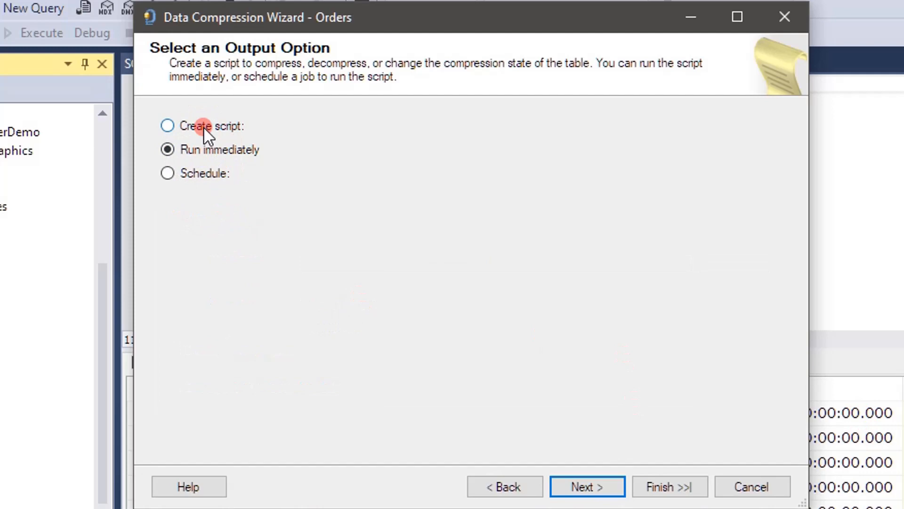
{"action": "left_click", "coordinate": [204, 127]}
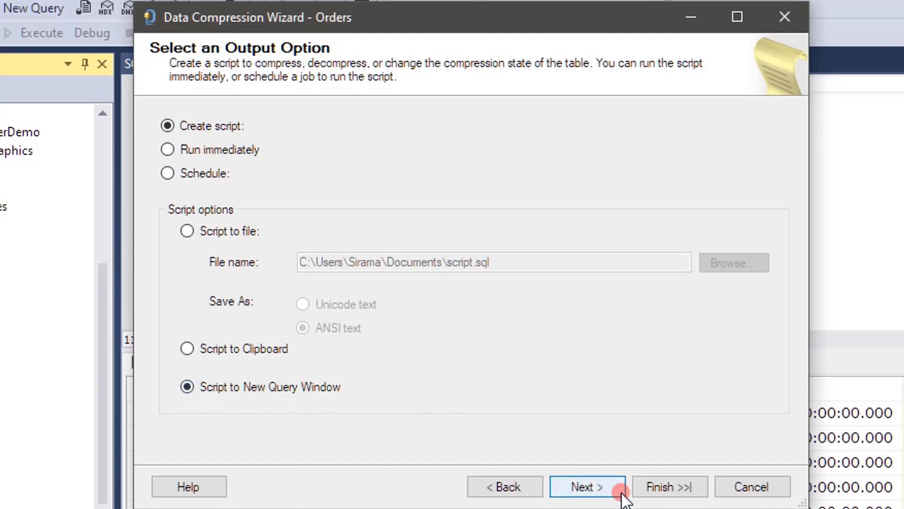
{"action": "left_click", "coordinate": [584, 490]}
{"action": "left_click", "coordinate": [661, 485]}
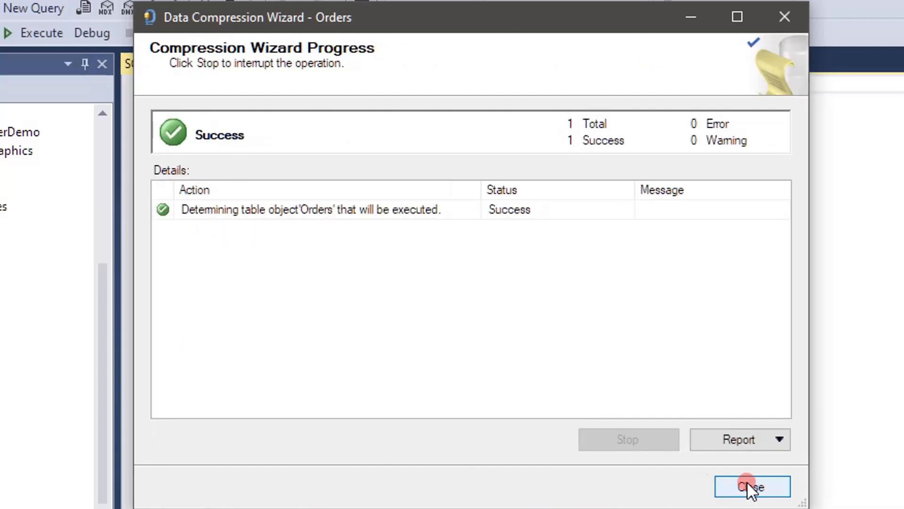
{"action": "left_click", "coordinate": [737, 485]}
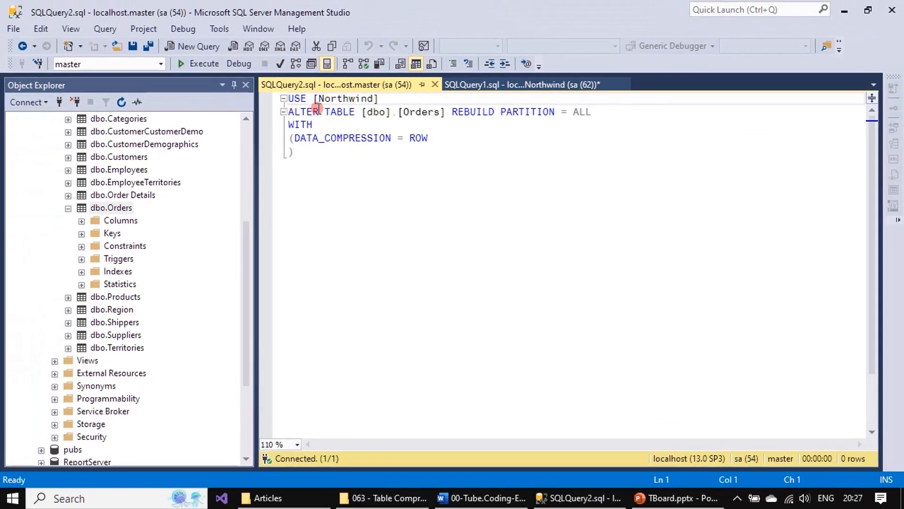
Examine the generated script's table name, REBUILD PARTITION = ALL clause and DATA_COMPRESSION = ROW option.
{"action": "left_click", "coordinate": [444, 112]}
{"action": "key", "text": "ctrl+shift+Left"}
{"action": "key", "text": "ctrl+shift+Left"}
{"action": "key", "text": "ctrl+shift+Left"}
{"action": "key", "text": "ctrl+shift+Left"}
{"action": "key", "text": "ctrl+shift+Left"}
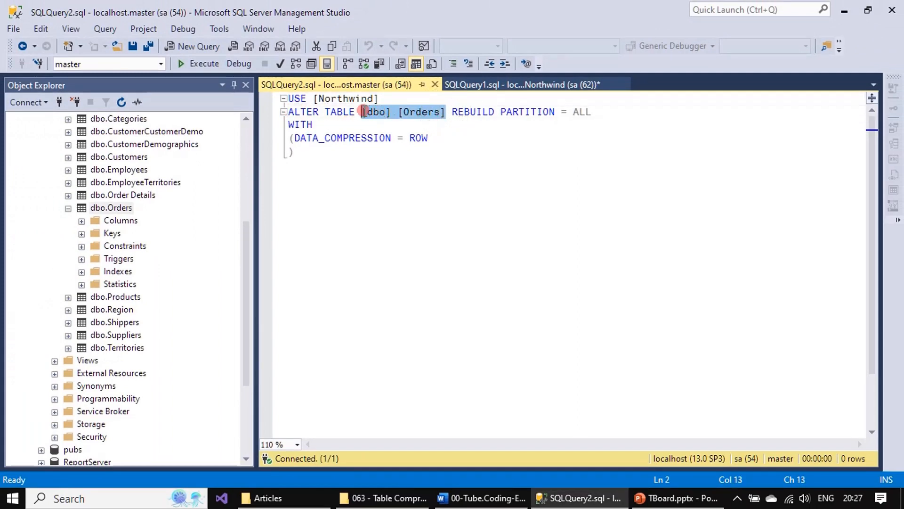
{"action": "left_click", "coordinate": [535, 135]}
{"action": "left_click_drag", "start_coordinate": [447, 113], "coordinate": [602, 115]}
{"action": "left_click_drag", "start_coordinate": [325, 125], "coordinate": [266, 126]}
{"action": "left_click_drag", "start_coordinate": [318, 151], "coordinate": [267, 98]}
{"action": "left_click", "coordinate": [675, 238]}
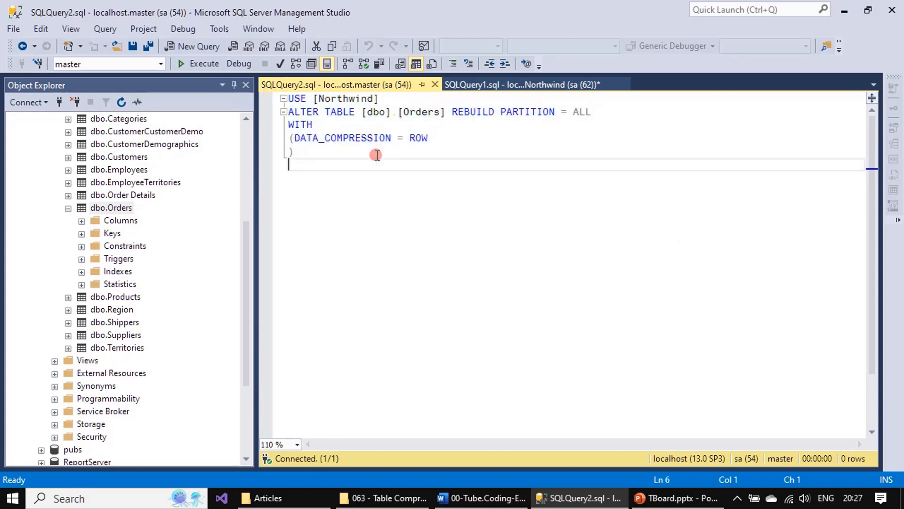
Execute the generated Row compression script for the Orders table and close its query window.
{"action": "left_click", "coordinate": [209, 64]}
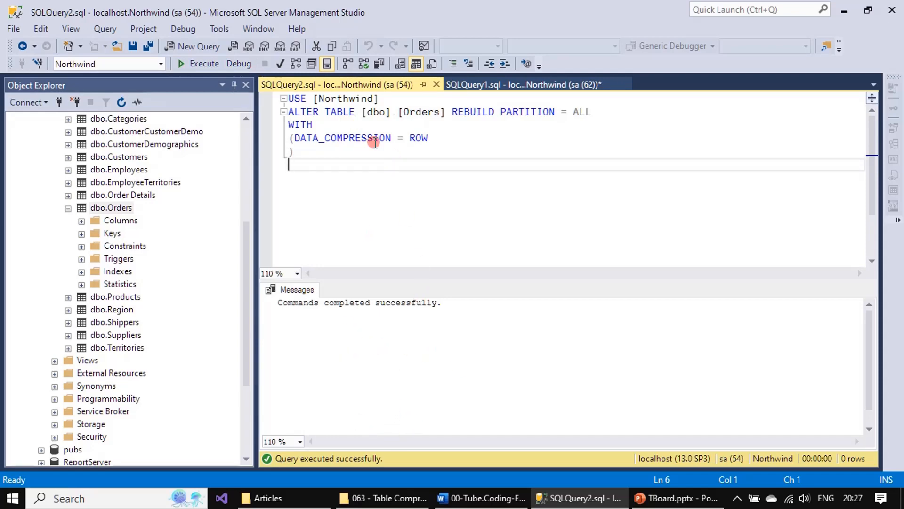
{"action": "left_click", "coordinate": [436, 86]}
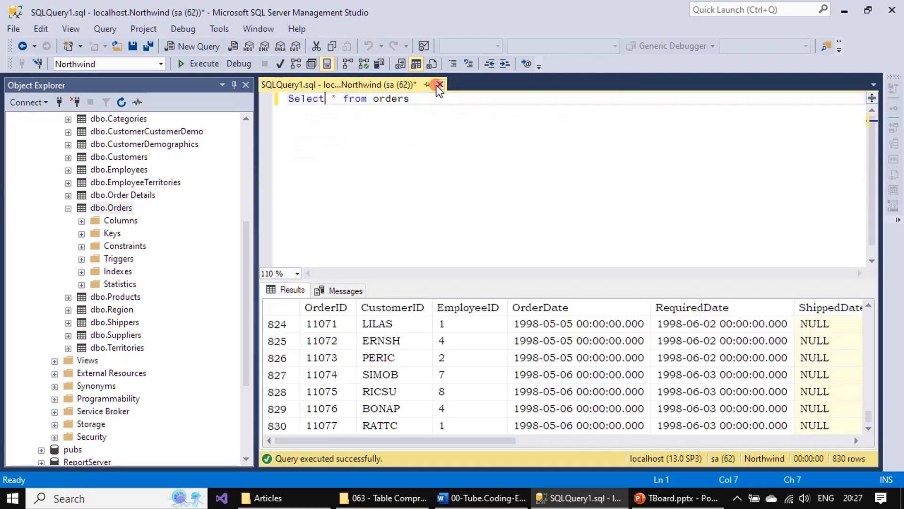
{"action": "left_click", "coordinate": [518, 259]}
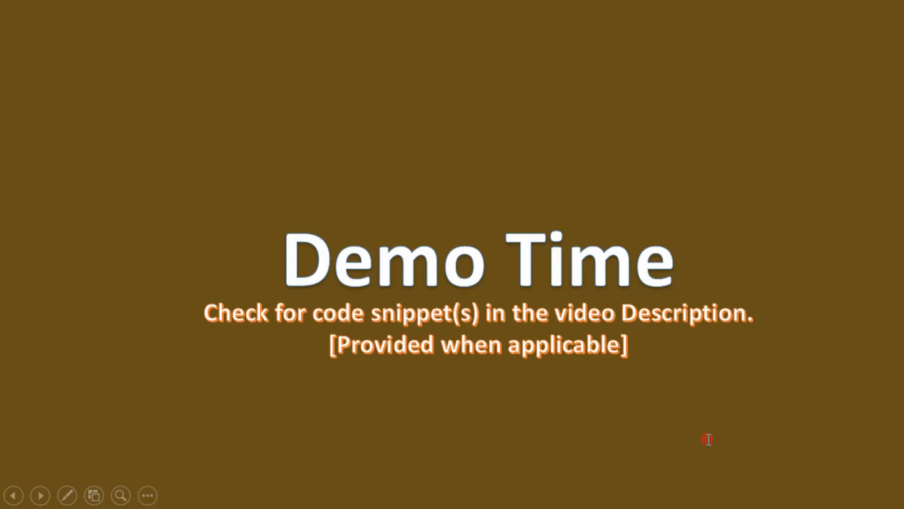
{"action": "key", "text": "Right"}
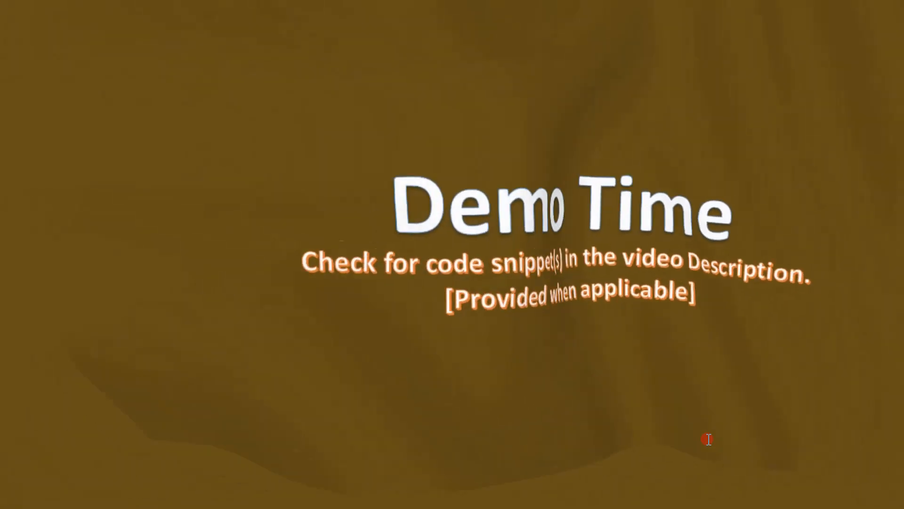